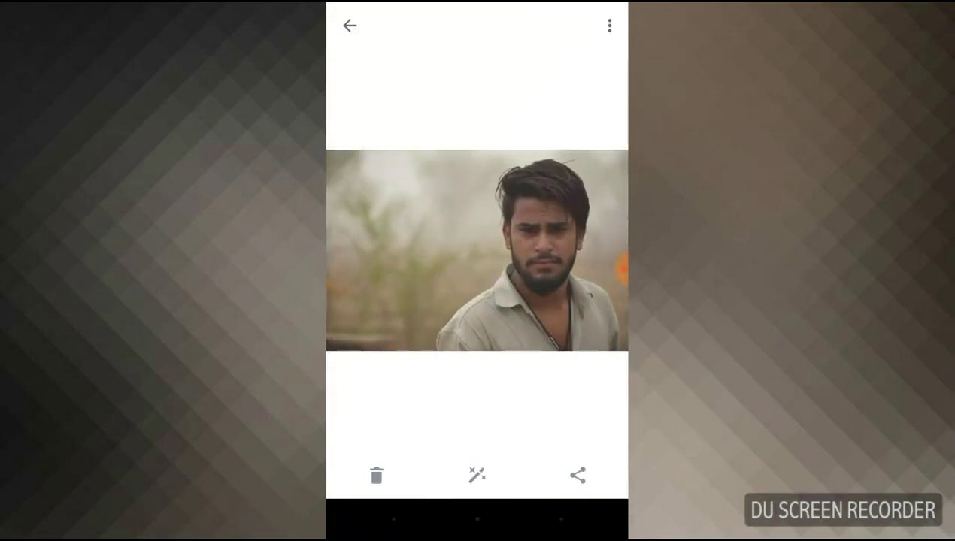
Open the bearded man's portrait in the editor and show the filter presets.
left_click(476, 475)
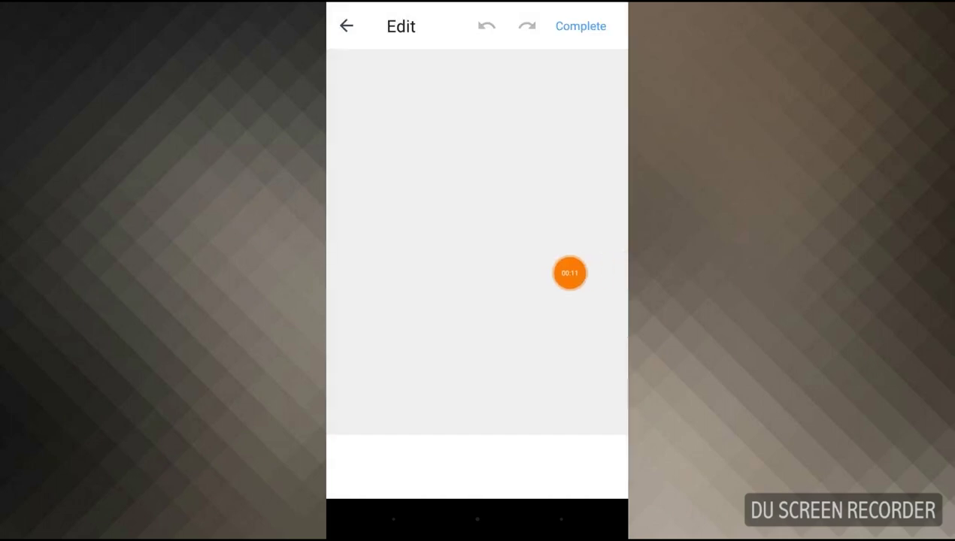
left_click(355, 465)
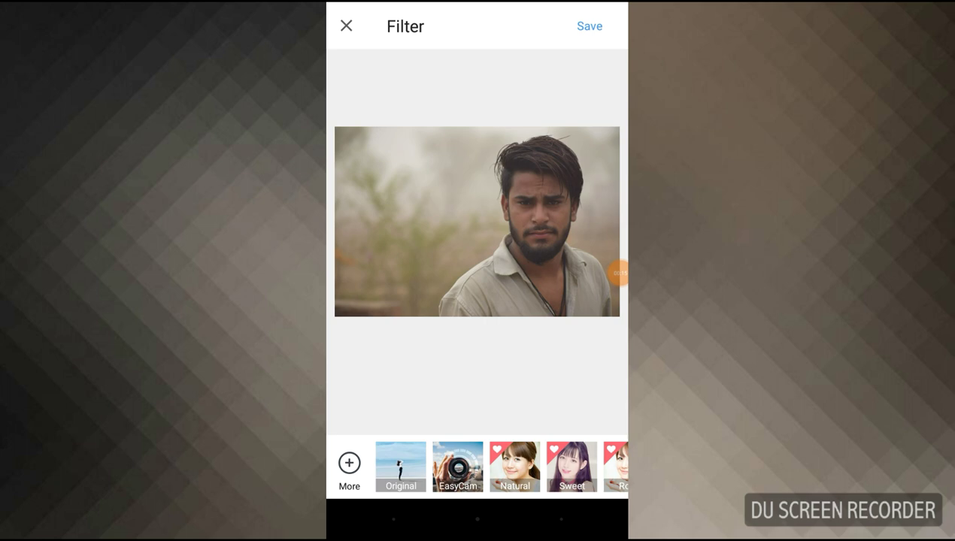
Apply the Natural filter at intensity 100 and save it.
left_click(514, 466)
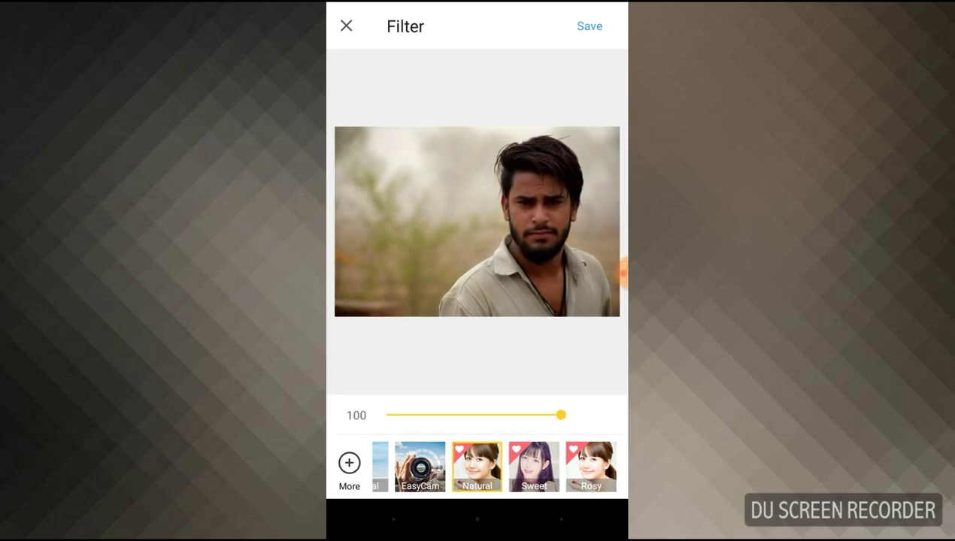
left_click(590, 26)
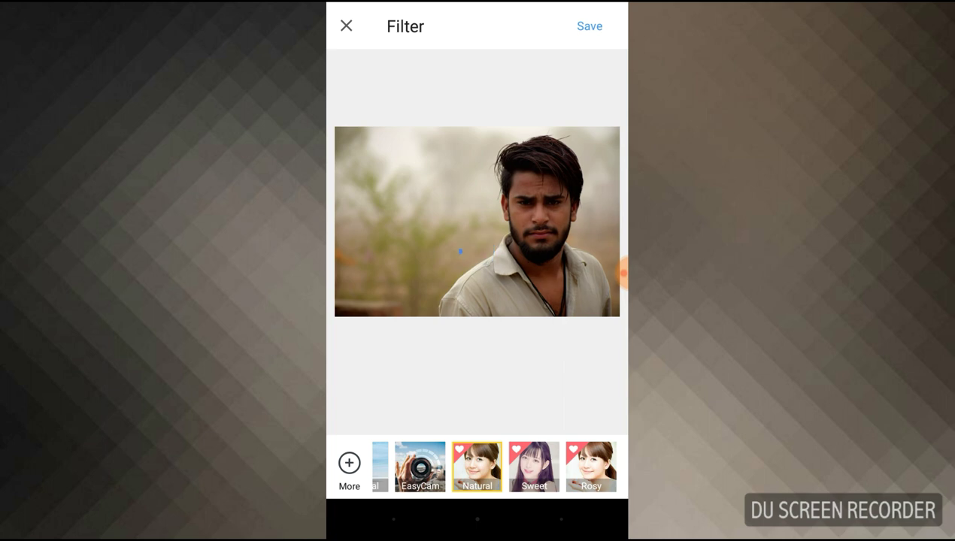
left_click(618, 273)
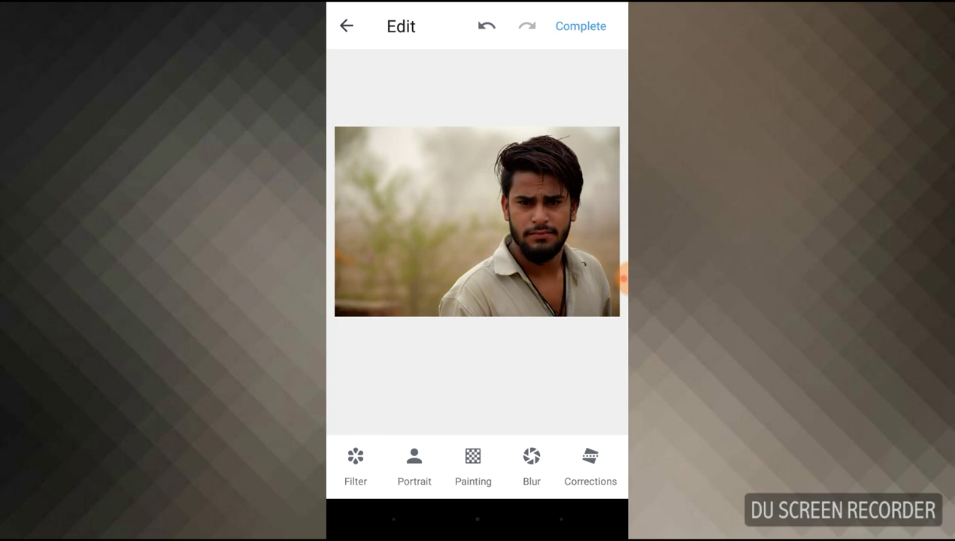
Apply the Portrait Quick-fix with the FaceShape slider raised, and save it.
left_click(354, 466)
left_click(413, 466)
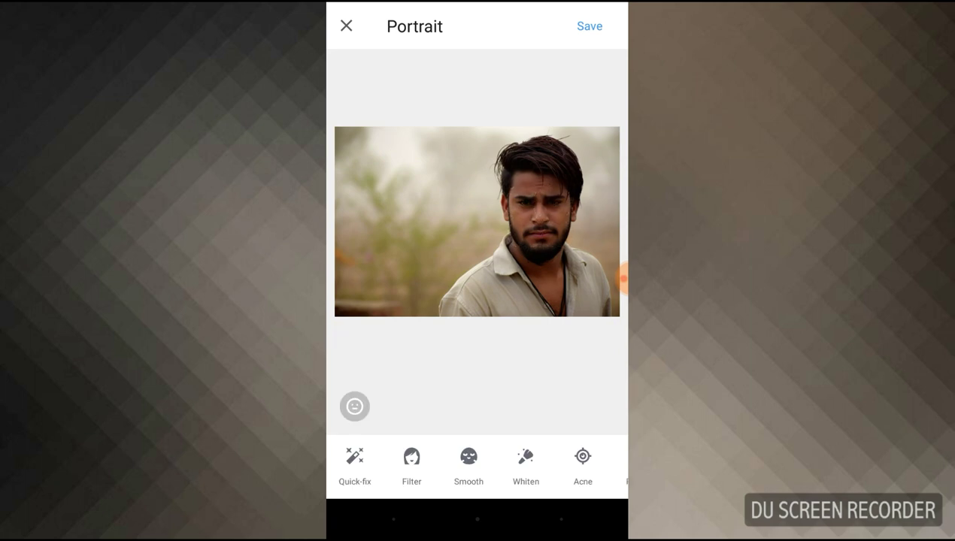
left_click(355, 466)
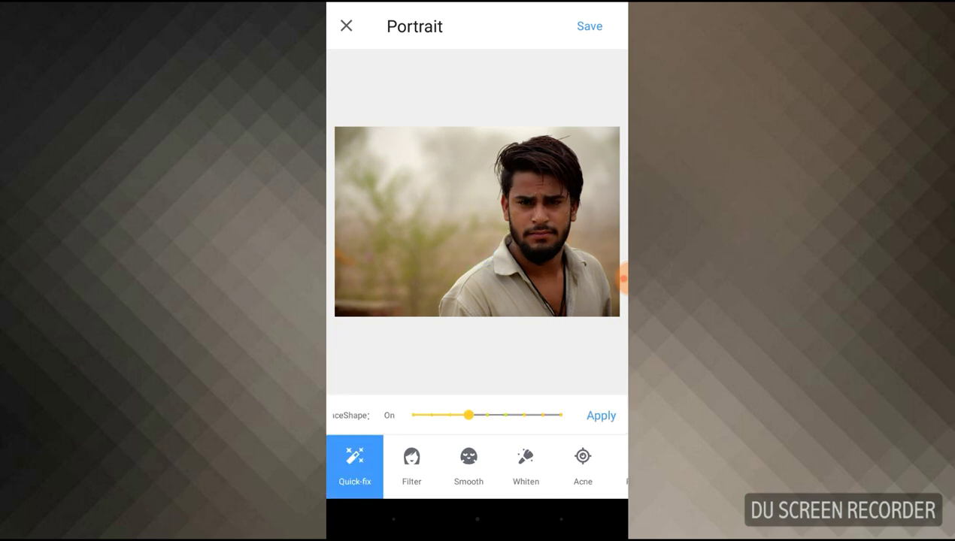
left_click_drag(468, 415, 505, 415)
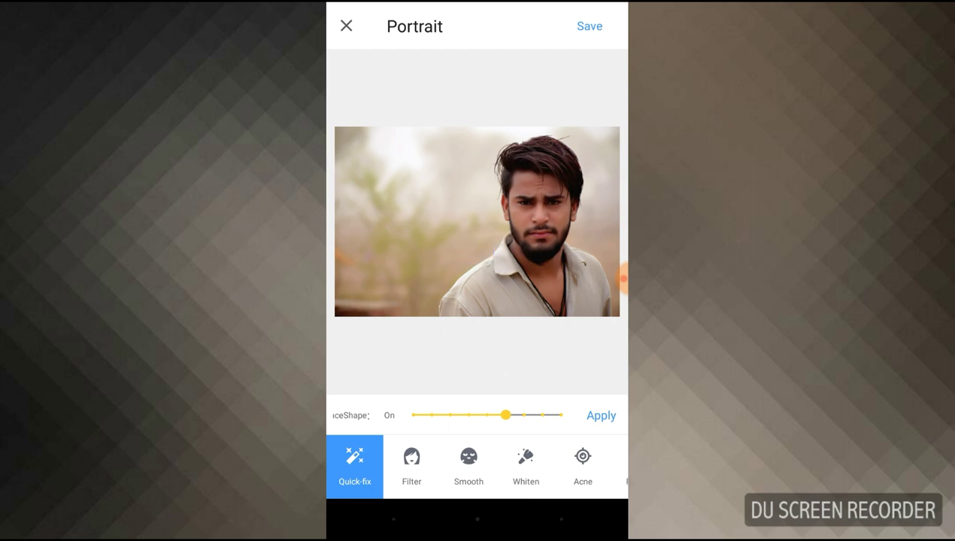
left_click(589, 25)
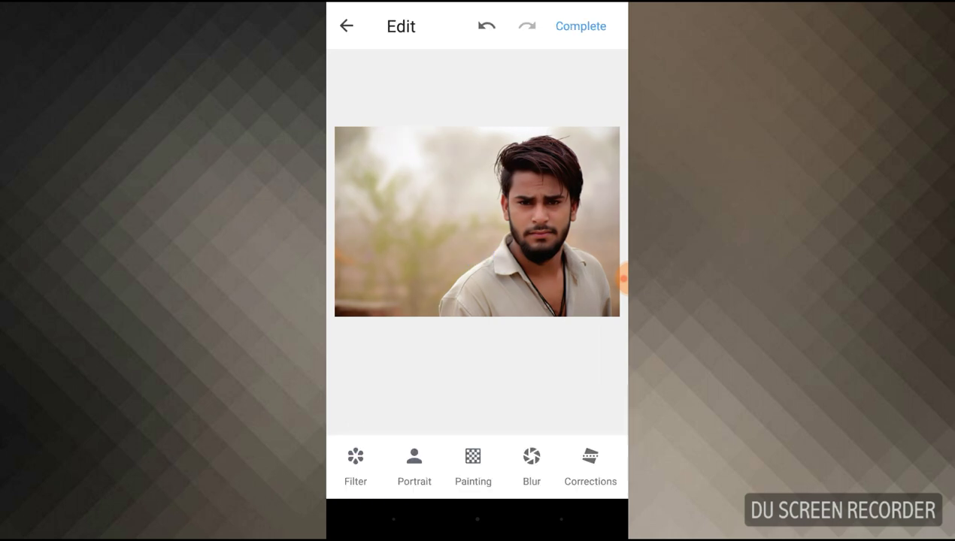
Apply a Radial Blur at F1.4 with the sharp focus circle over the face, and save.
left_click_drag(532, 462, 472, 463)
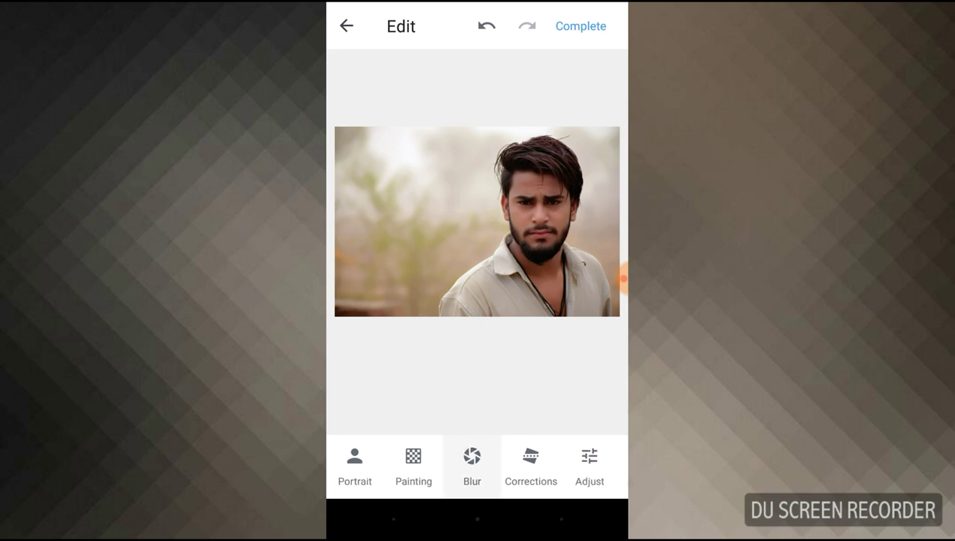
left_click(467, 463)
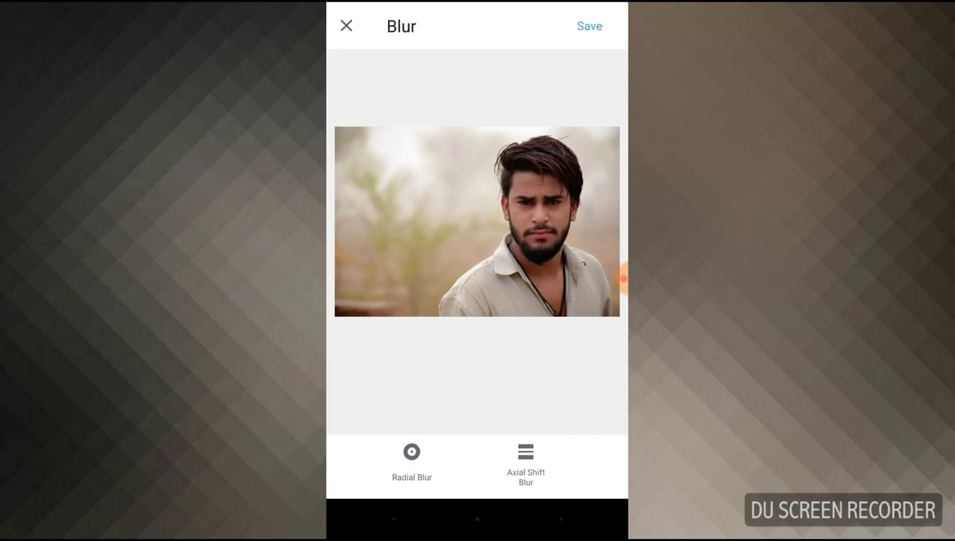
left_click(411, 461)
left_click_drag(535, 210, 544, 204)
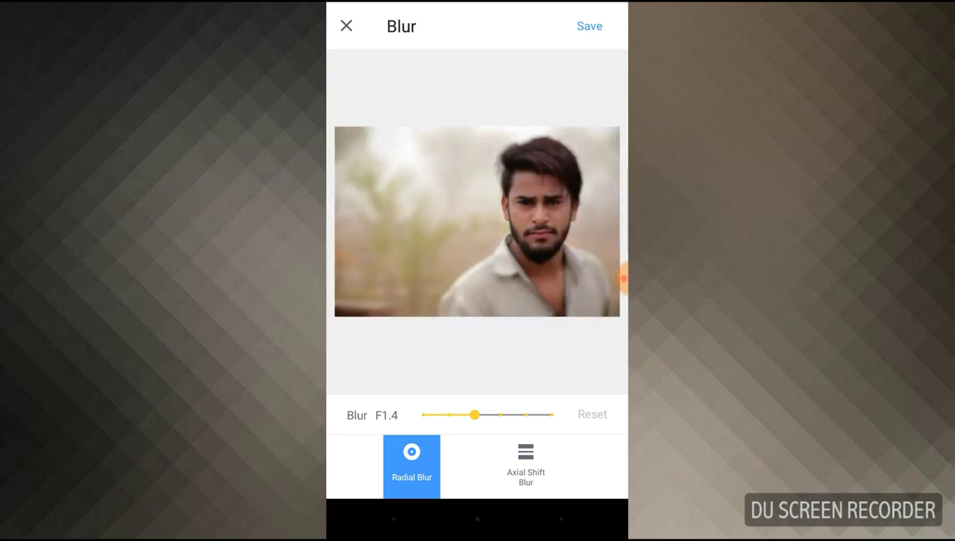
left_click_drag(538, 218, 537, 223)
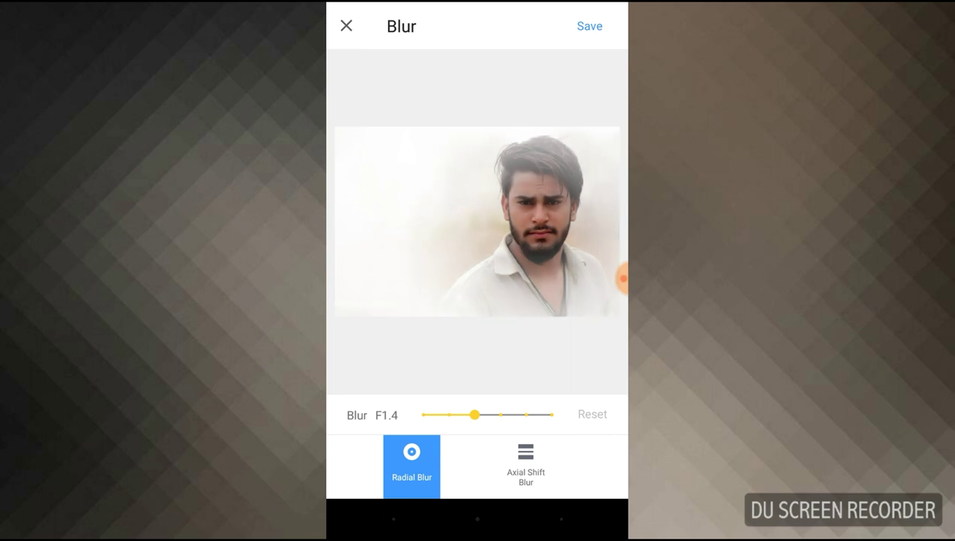
left_click_drag(537, 214, 540, 214)
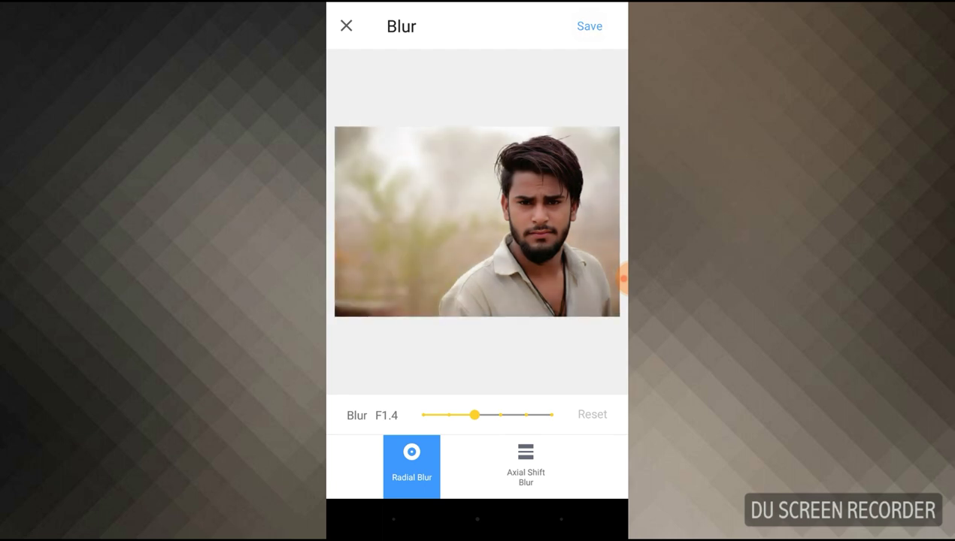
left_click(590, 27)
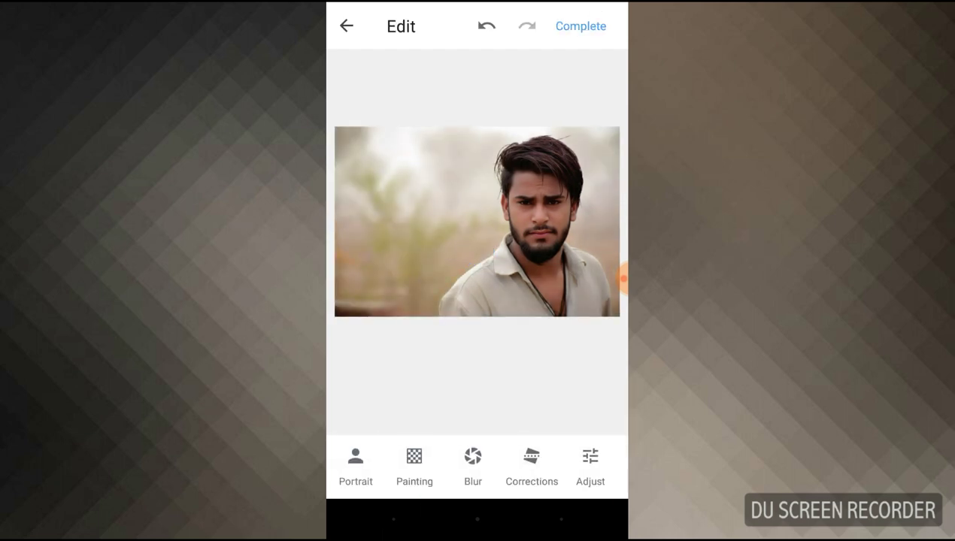
Darken the portrait's edges with a vignette of 43 in the Adjust tool.
left_click_drag(557, 463, 421, 462)
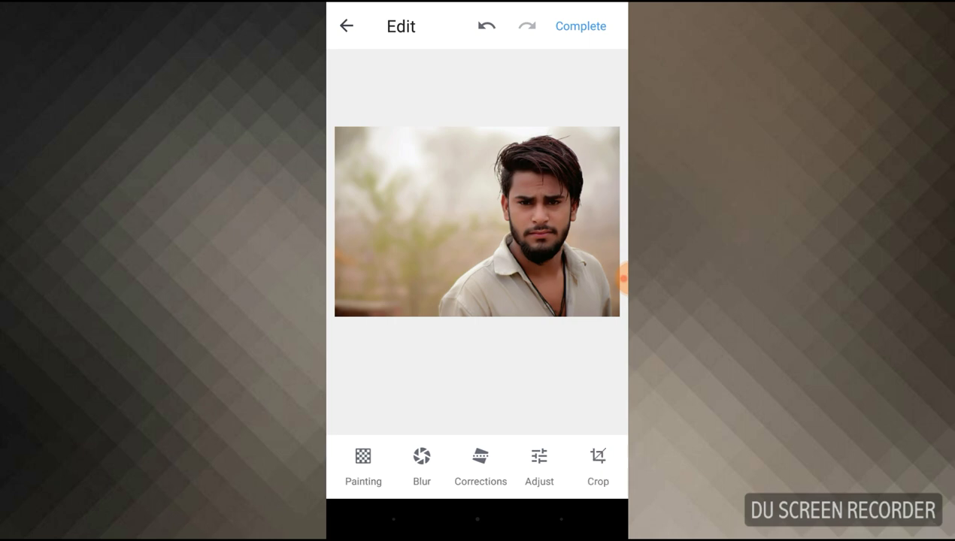
left_click(467, 459)
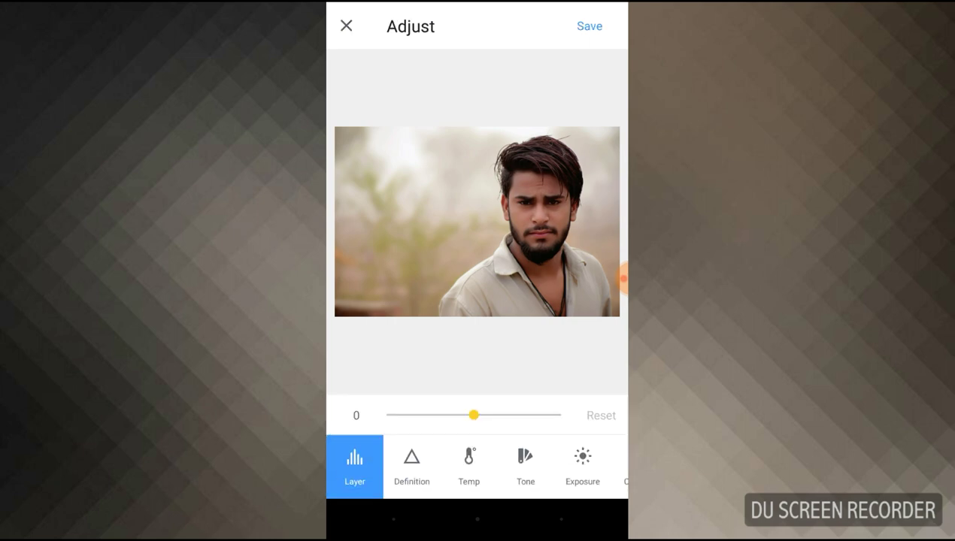
left_click_drag(556, 462, 376, 462)
left_click(542, 458)
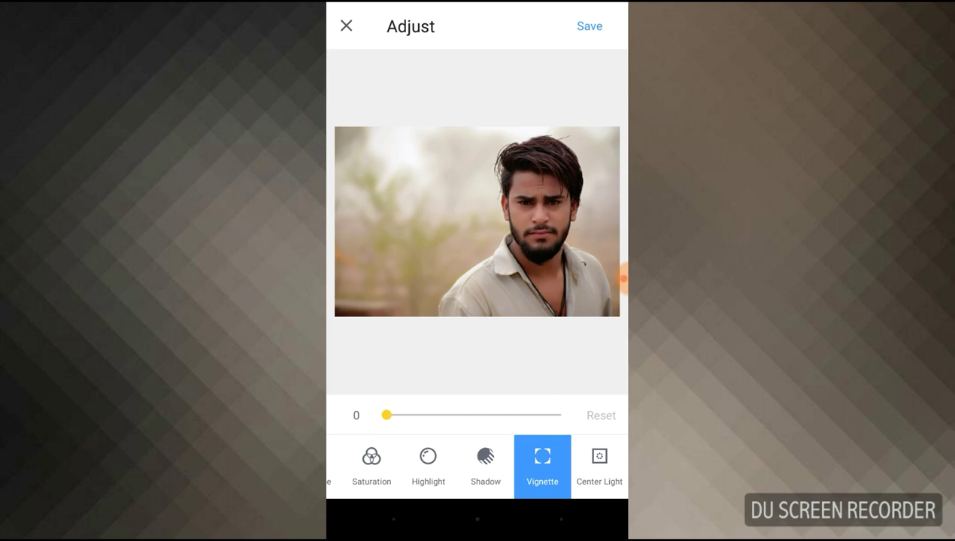
left_click_drag(386, 415, 494, 415)
Set shadow 23, highlight 16 and contrast -11, leaving saturation at 0, and save.
left_click(485, 462)
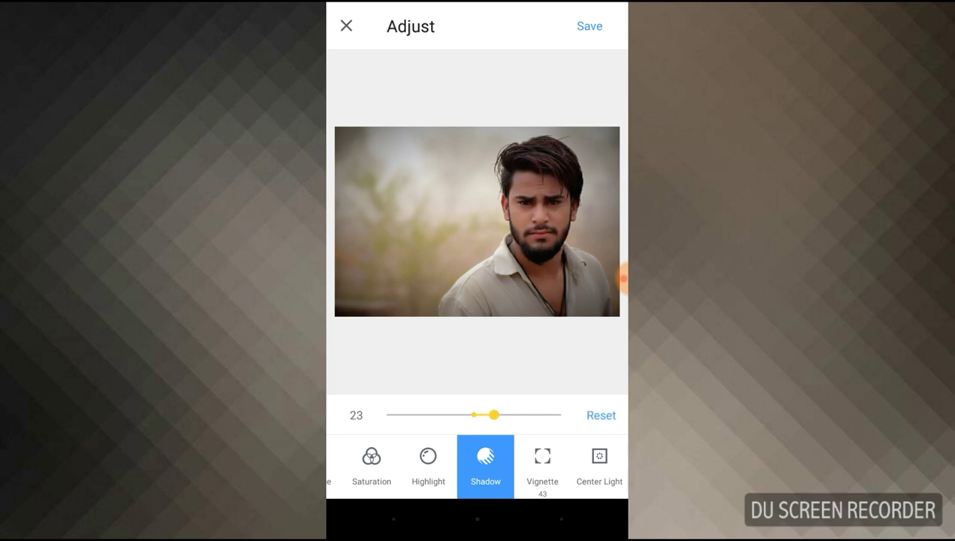
left_click_drag(428, 466, 495, 466)
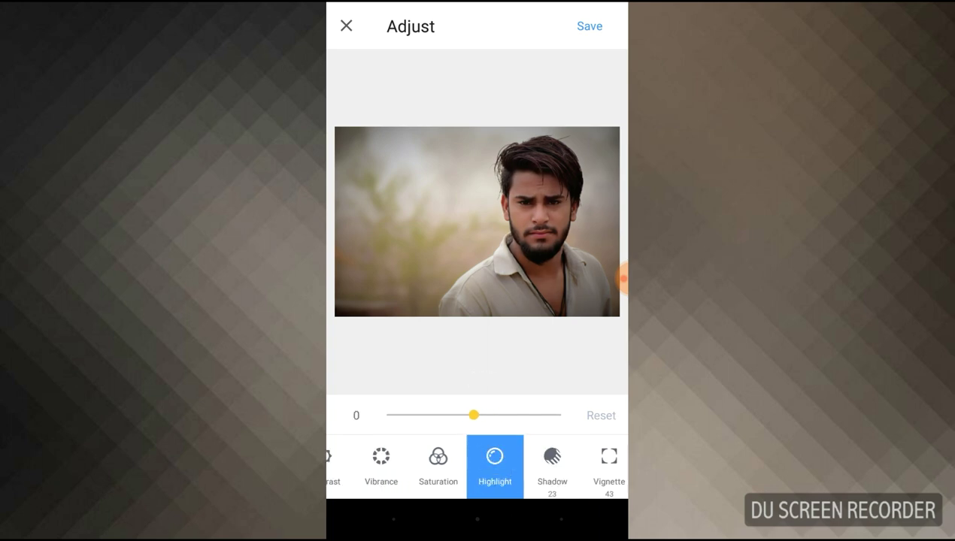
mouse_move(473, 415)
left_mouse_down()
mouse_move(451, 415)
mouse_move(487, 415)
left_mouse_up()
left_click_drag(406, 466, 496, 466)
left_click(559, 462)
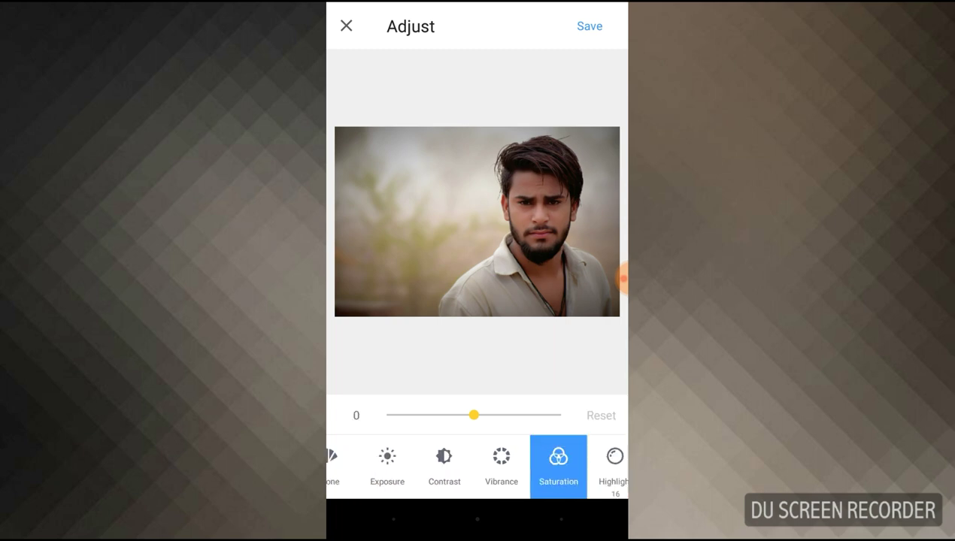
mouse_move(474, 415)
left_mouse_down()
mouse_move(443, 415)
mouse_move(464, 415)
left_mouse_up()
left_click(444, 463)
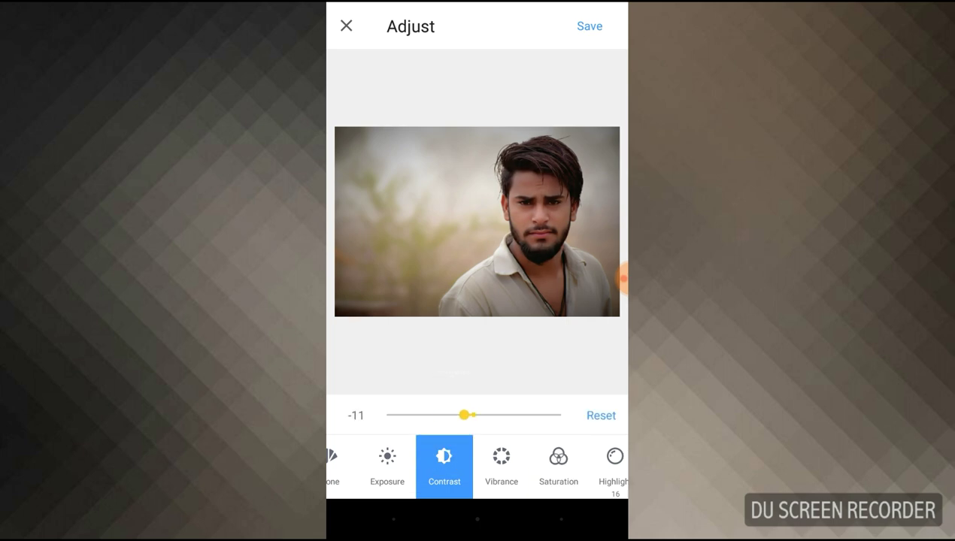
left_click_drag(444, 462, 563, 462)
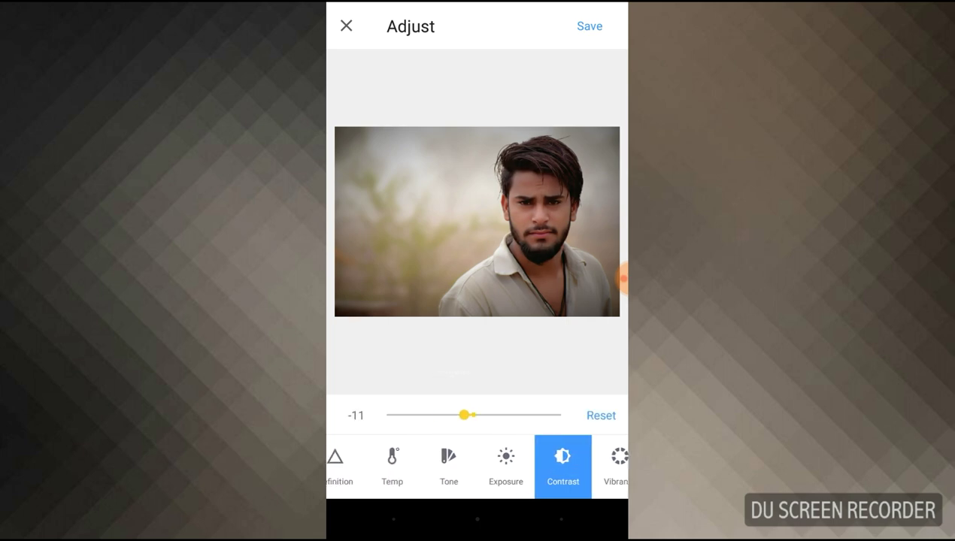
left_click(563, 462)
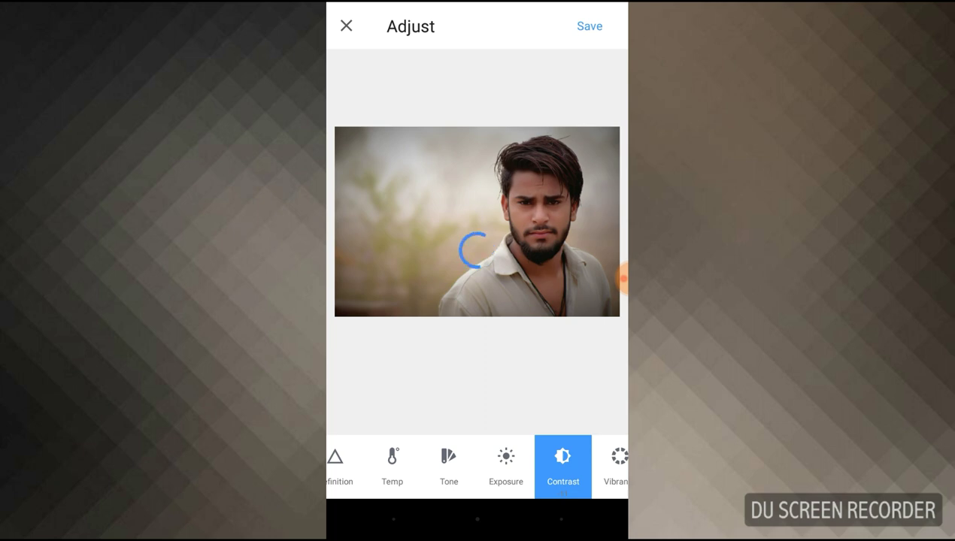
Brighten the red tones to 19 and slightly desaturate them.
left_click_drag(564, 462, 385, 462)
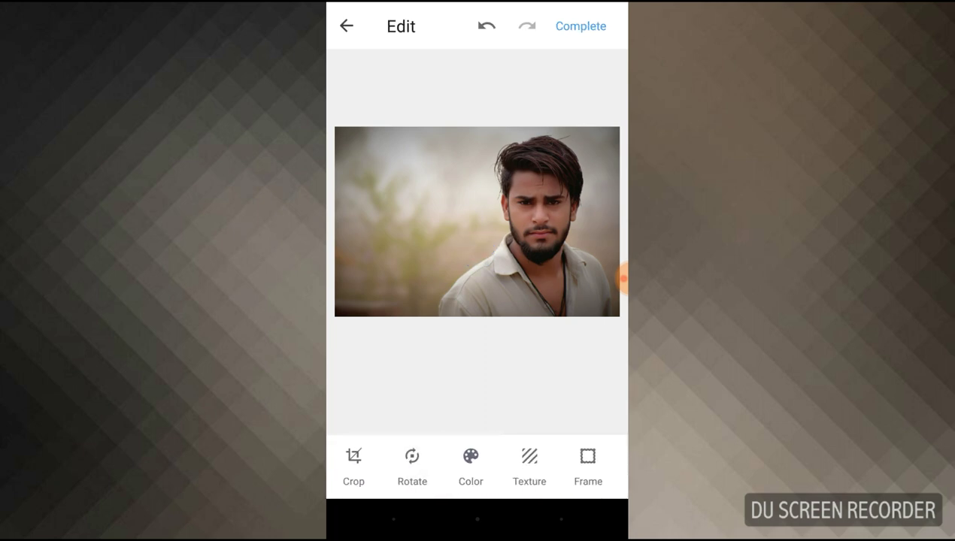
left_click(469, 458)
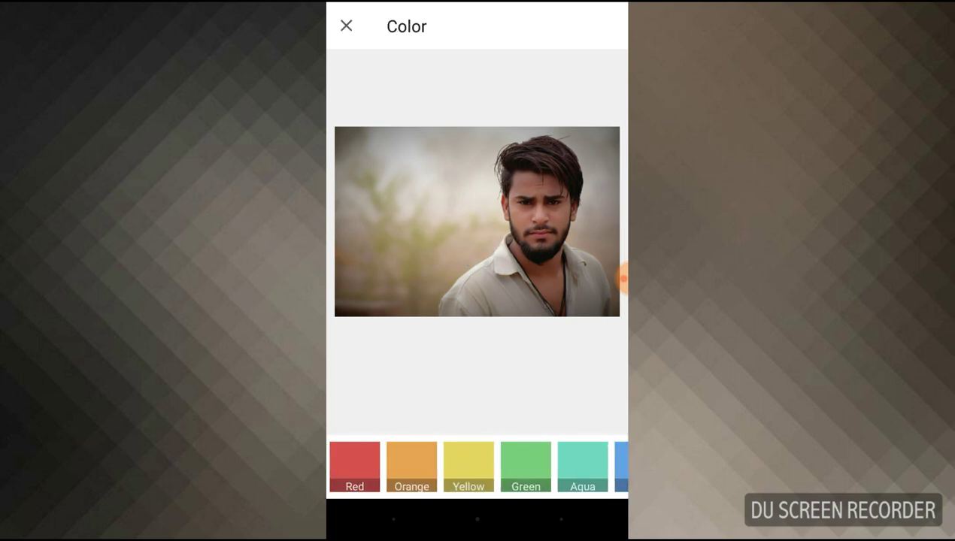
left_click(354, 466)
left_click_drag(498, 447, 512, 447)
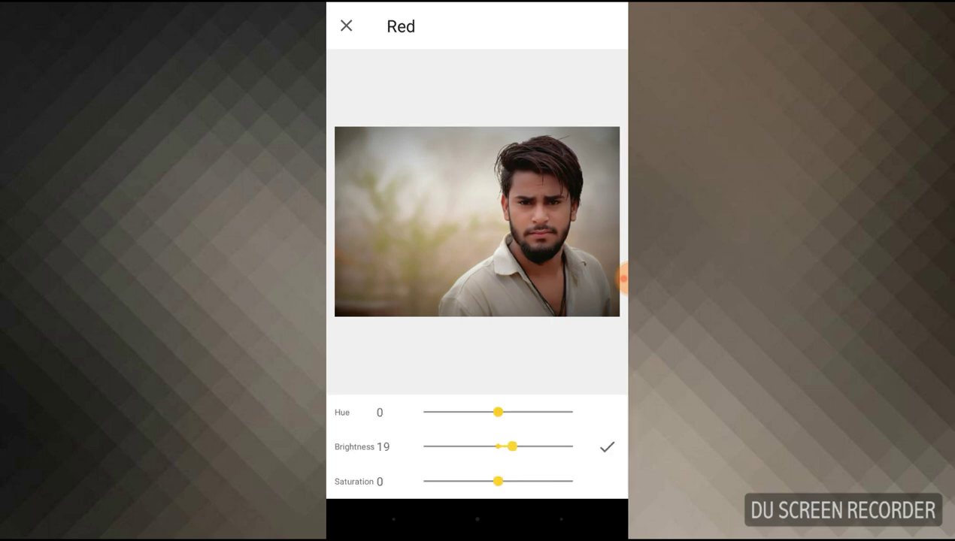
left_click_drag(498, 482, 483, 481)
left_click(607, 446)
Brighten the orange tones to 21 and lower their saturation to -12.
left_click(411, 466)
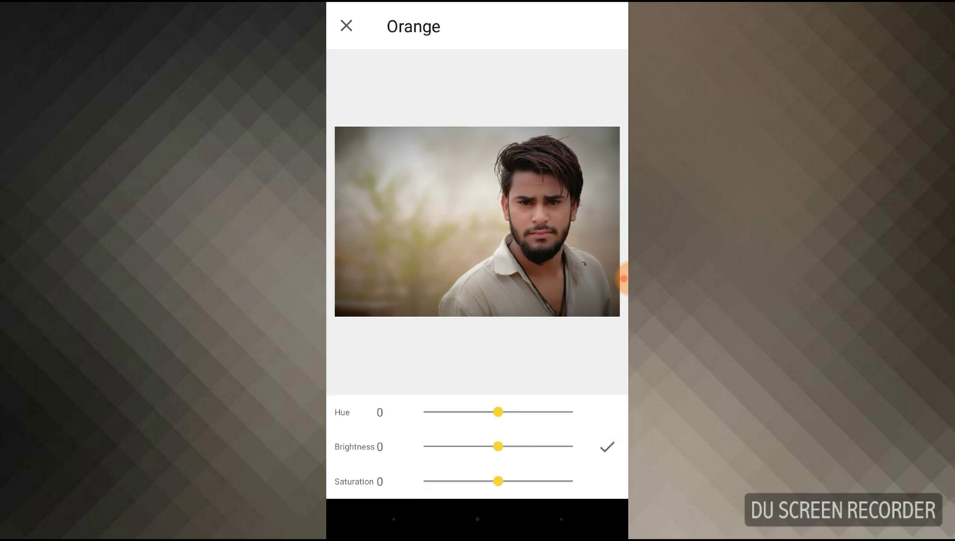
left_click_drag(497, 446, 513, 446)
left_click_drag(498, 481, 489, 481)
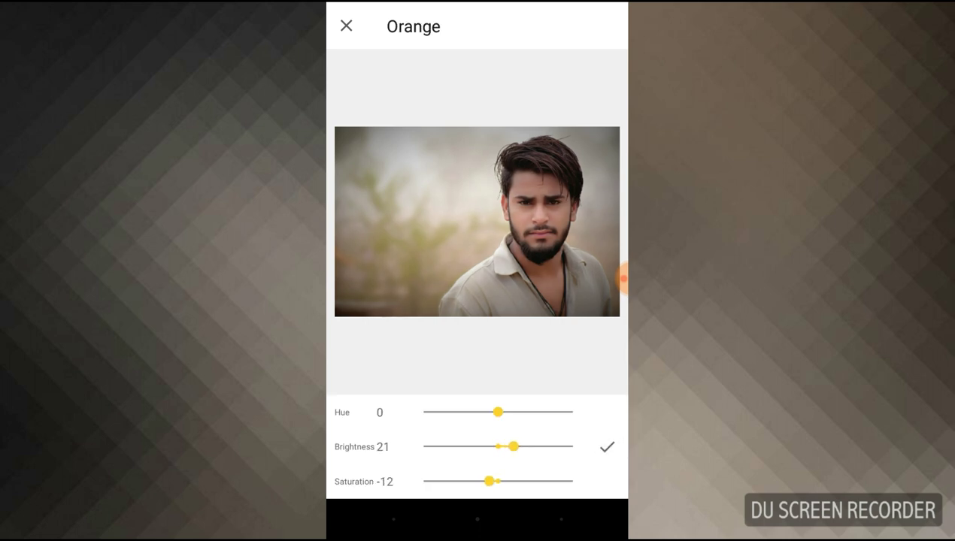
left_click(607, 446)
Set the yellow tones to hue -12, brightness 33, saturation 13.
left_click(468, 466)
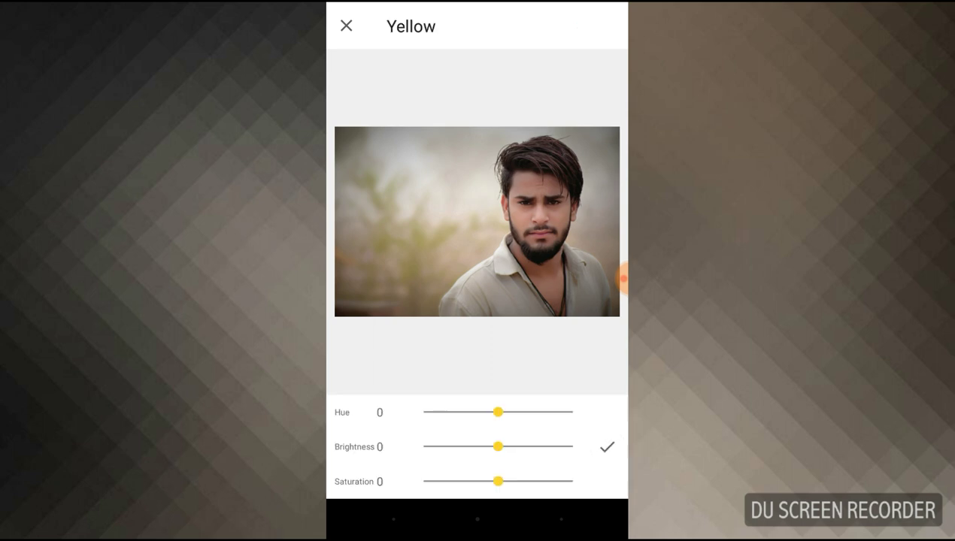
left_click_drag(498, 482, 557, 481)
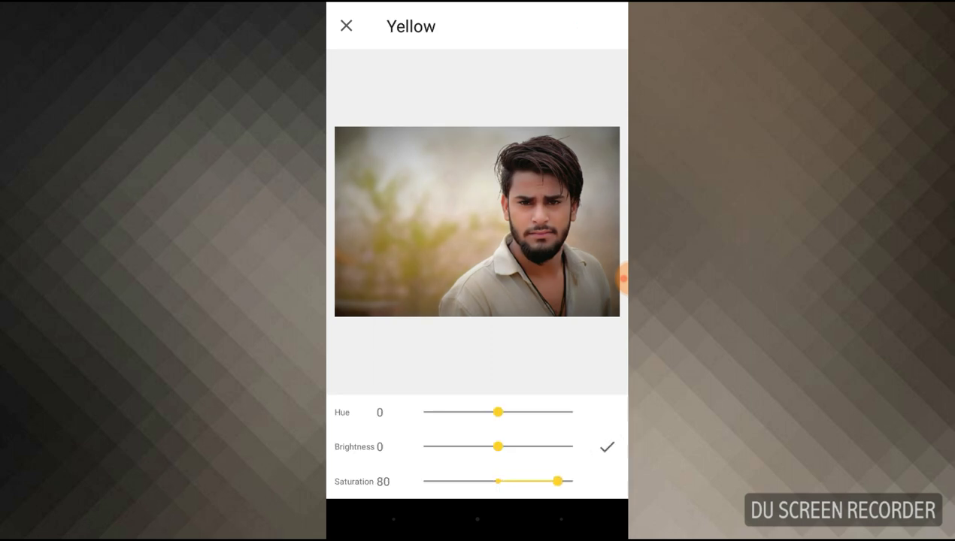
left_click_drag(498, 447, 496, 447)
mouse_move(497, 412)
left_mouse_down()
mouse_move(423, 412)
mouse_move(489, 412)
left_mouse_up()
left_click_drag(497, 447, 523, 447)
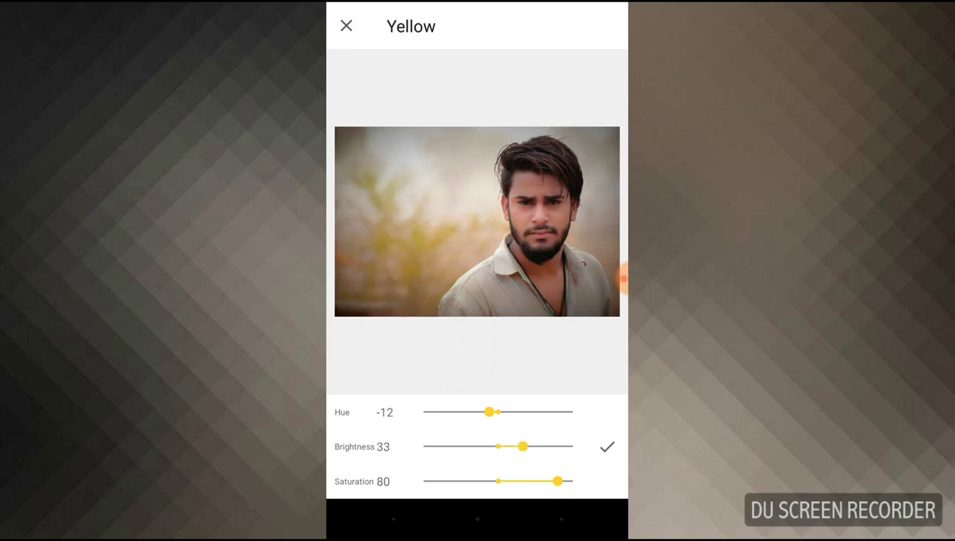
left_click_drag(557, 481, 507, 482)
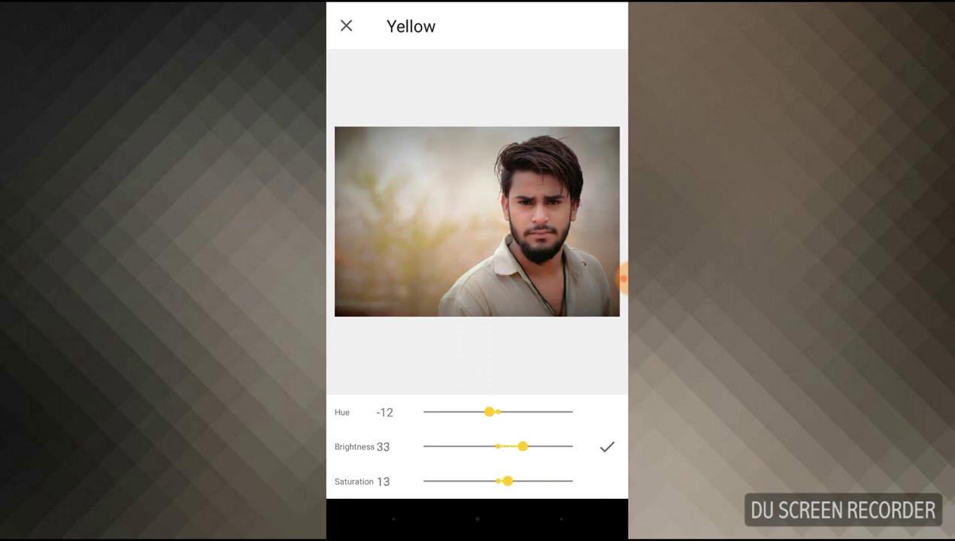
left_click(606, 446)
Shift the blue hue to -100 with maximum brightness, then save the colour changes.
left_click_drag(526, 466, 376, 466)
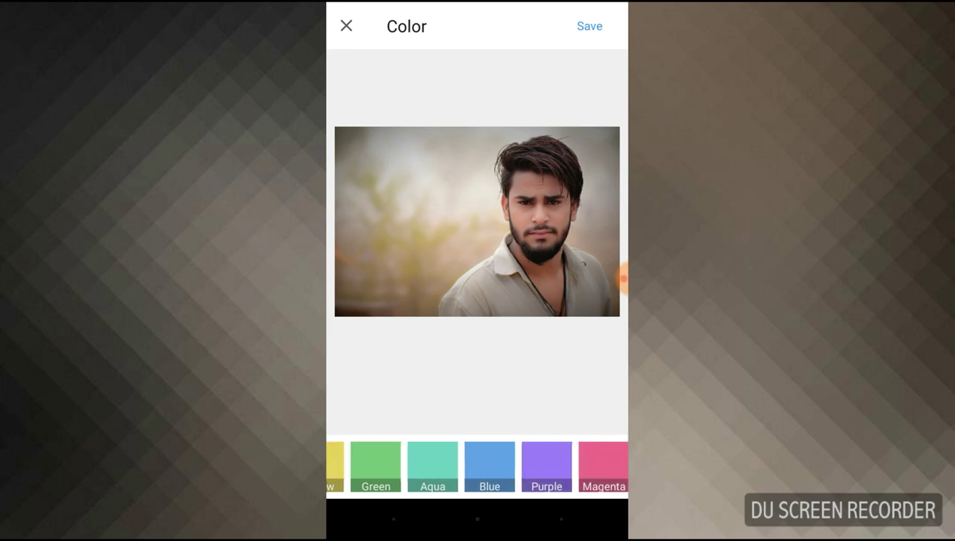
left_click(491, 465)
left_click_drag(498, 412, 423, 412)
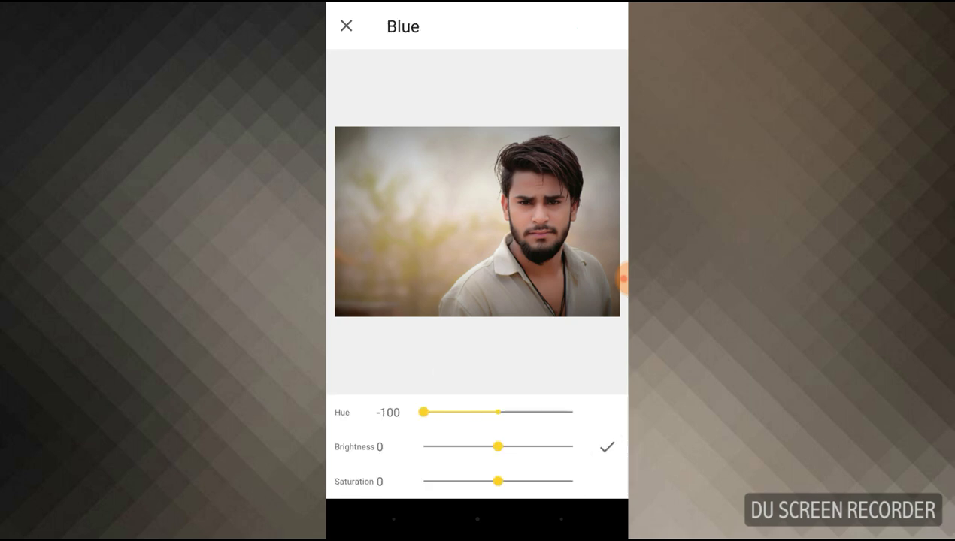
left_click_drag(497, 447, 568, 446)
left_click(607, 447)
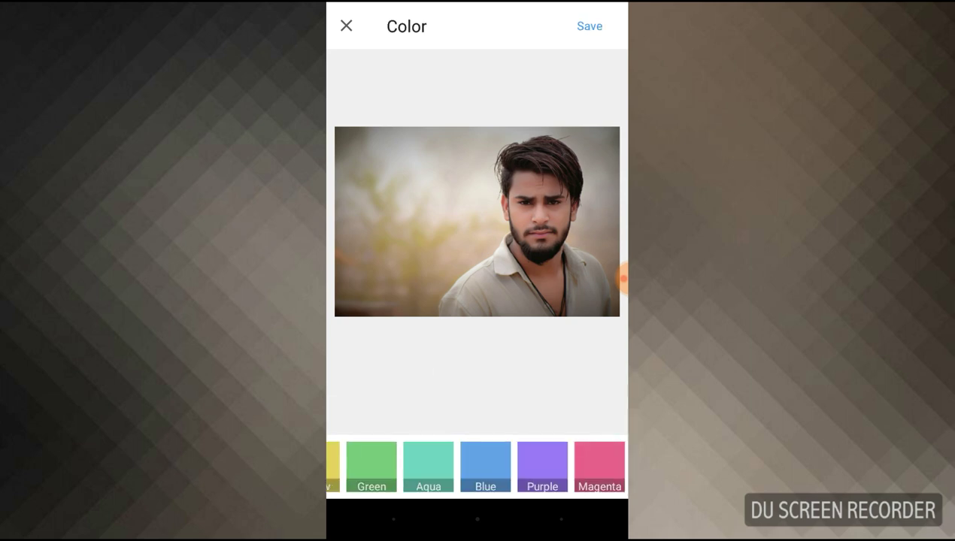
left_click(590, 25)
Tint the highlights to Yellow -15, Green 14 and Magenta 16, and save.
scroll(477, 466, "right", 2)
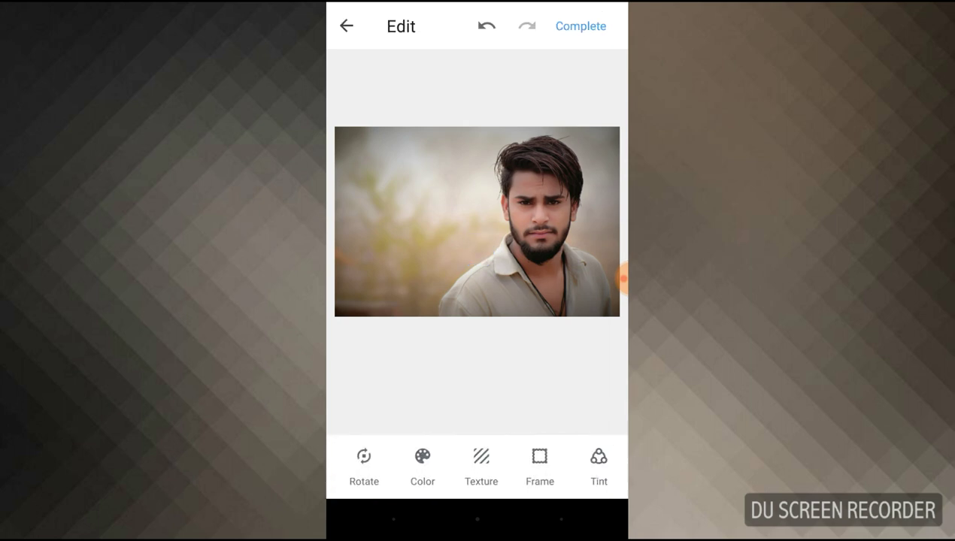
left_click(598, 463)
left_click(466, 459)
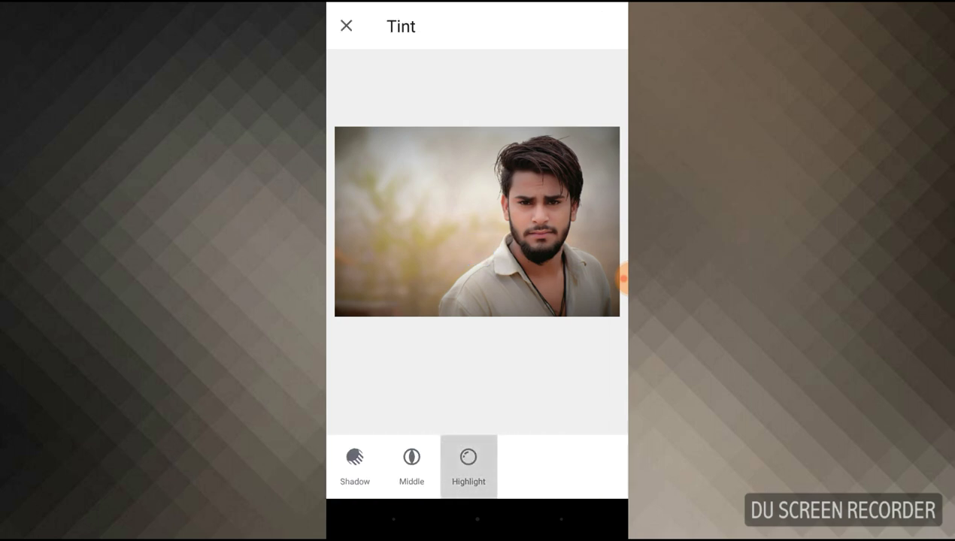
mouse_move(498, 481)
left_mouse_down()
mouse_move(475, 482)
mouse_move(505, 481)
mouse_move(488, 482)
left_mouse_up()
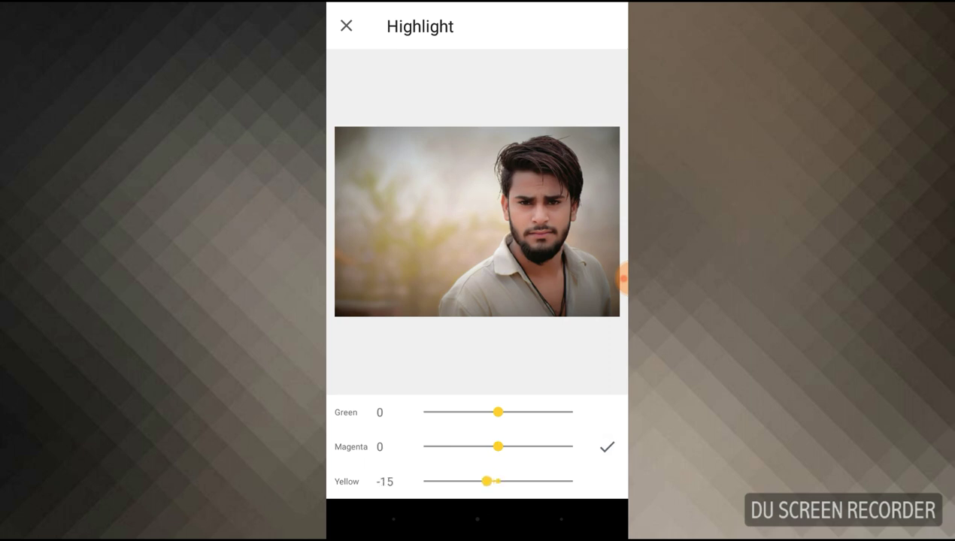
mouse_move(498, 447)
left_mouse_down()
mouse_move(538, 447)
mouse_move(510, 447)
left_mouse_up()
mouse_move(498, 412)
left_mouse_down()
mouse_move(446, 412)
mouse_move(521, 412)
left_mouse_up()
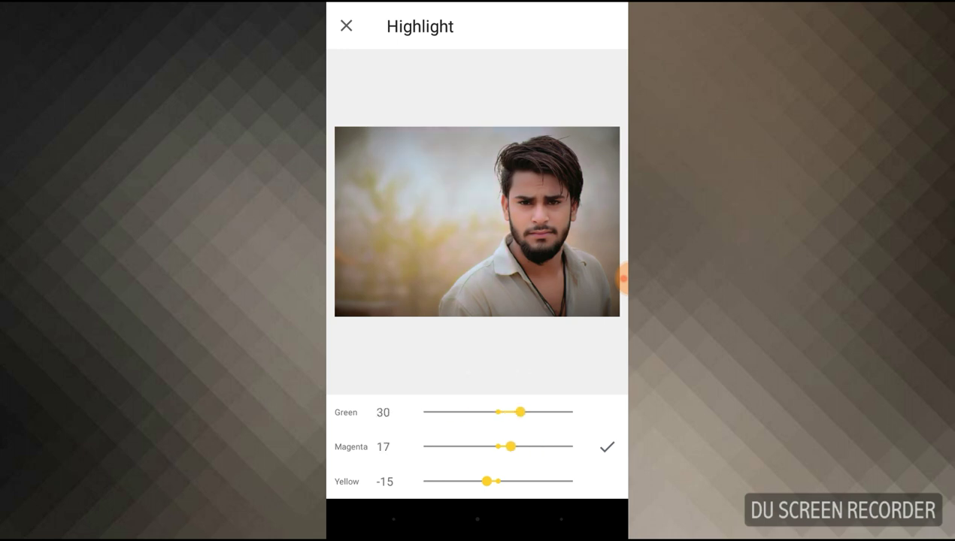
left_click_drag(511, 446, 509, 447)
left_click_drag(520, 412, 507, 412)
left_click(606, 447)
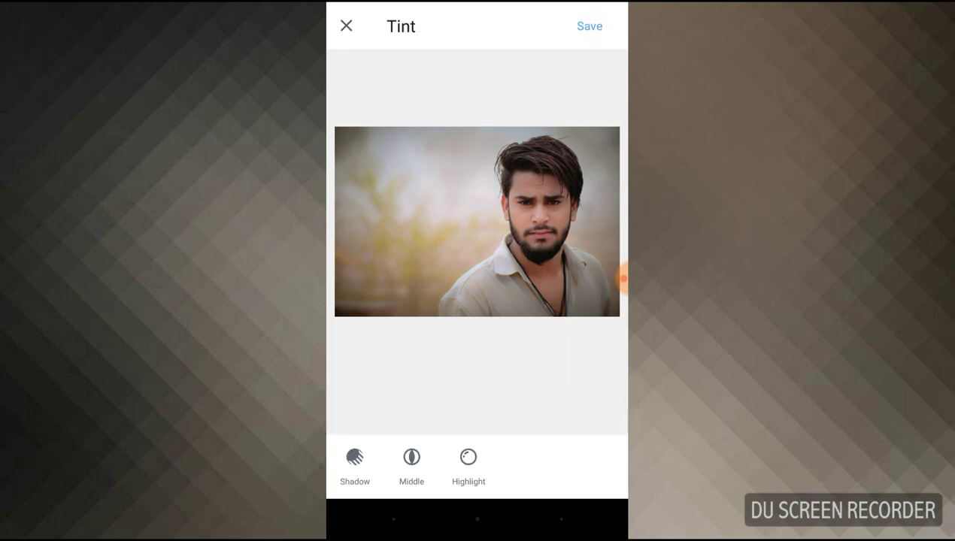
left_click(590, 26)
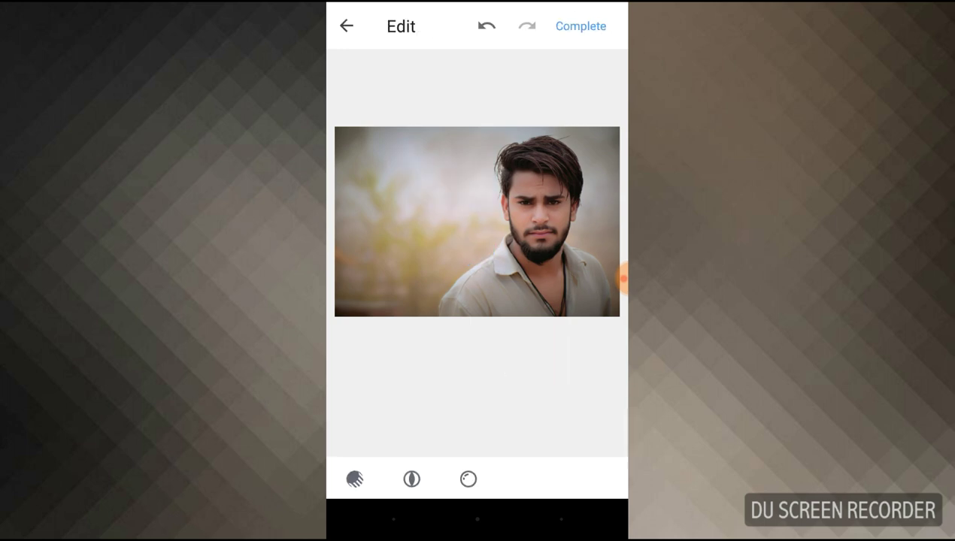
Set the blue tones to hue -39, brightness 49, saturation 42, and save.
left_click(422, 462)
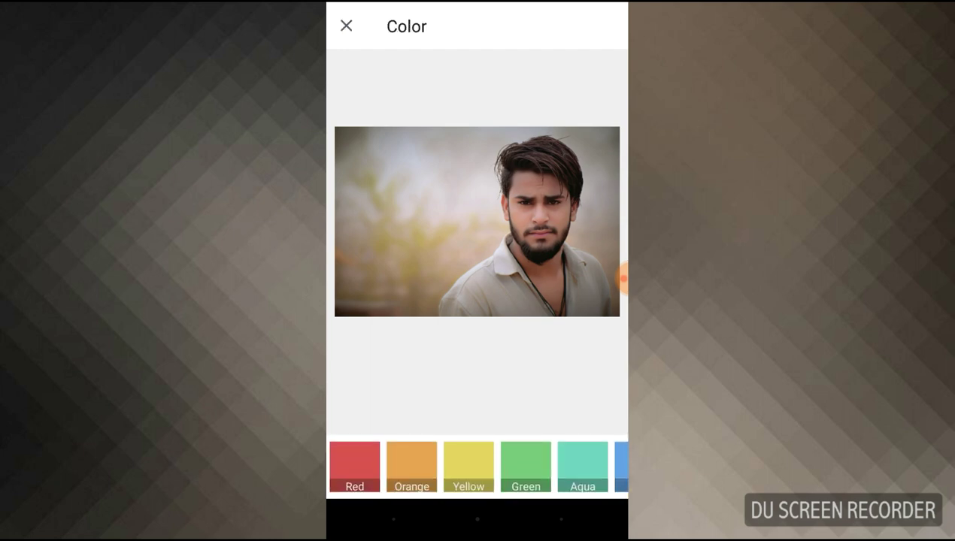
left_click_drag(527, 466, 403, 466)
left_click(513, 466)
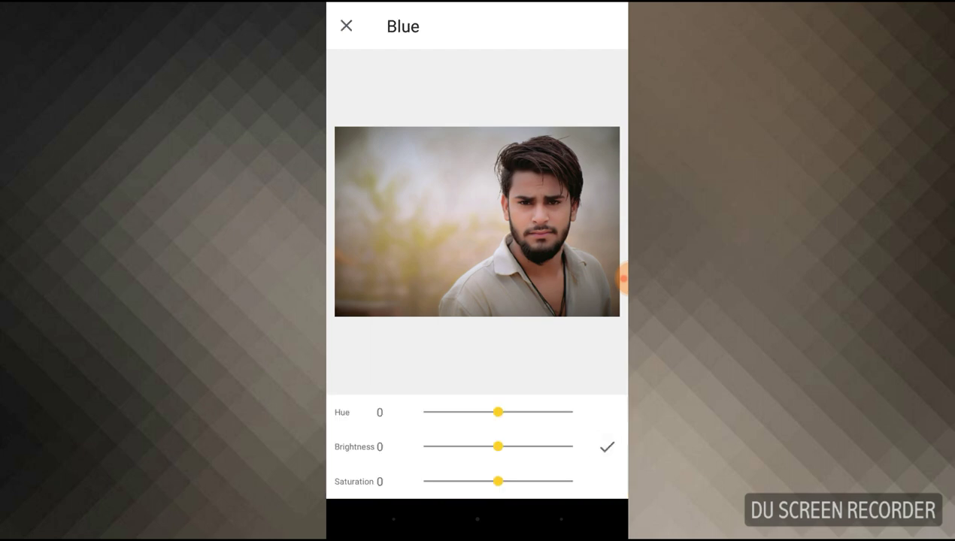
mouse_move(498, 447)
left_mouse_down()
mouse_move(467, 446)
mouse_move(534, 446)
left_mouse_up()
left_click_drag(498, 412, 470, 412)
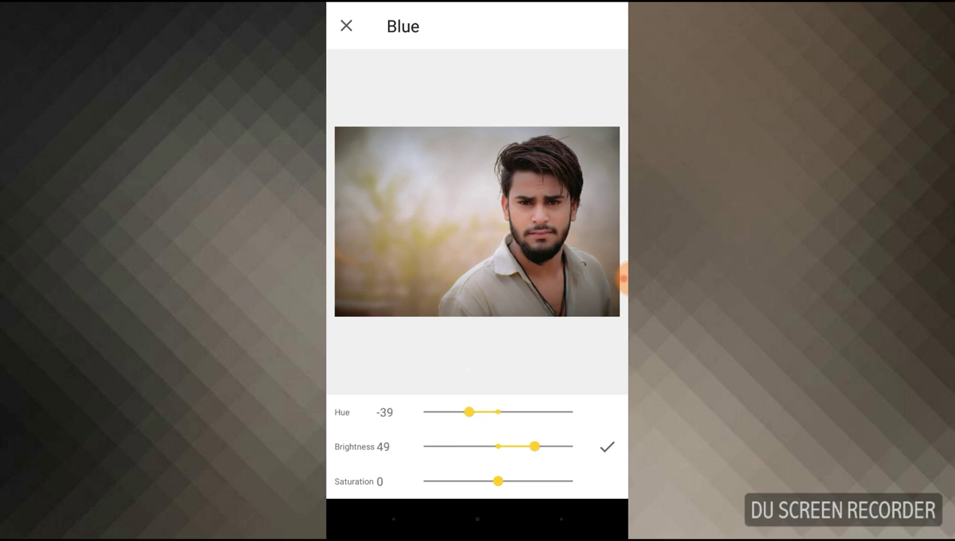
left_click_drag(498, 481, 529, 481)
left_click(607, 447)
left_click(590, 25)
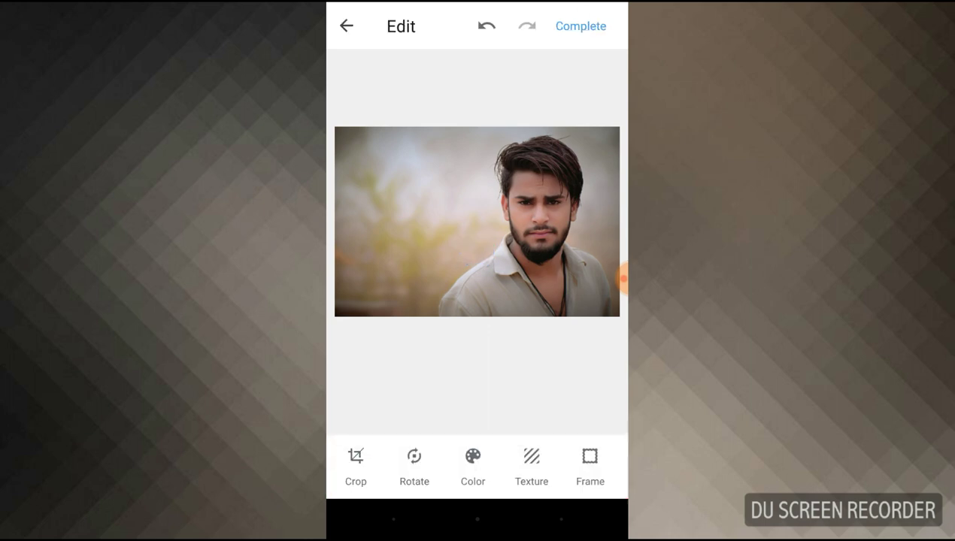
Complete the edit, saving the portrait to the album at HD 1733 x 1155, and view it.
left_click(580, 26)
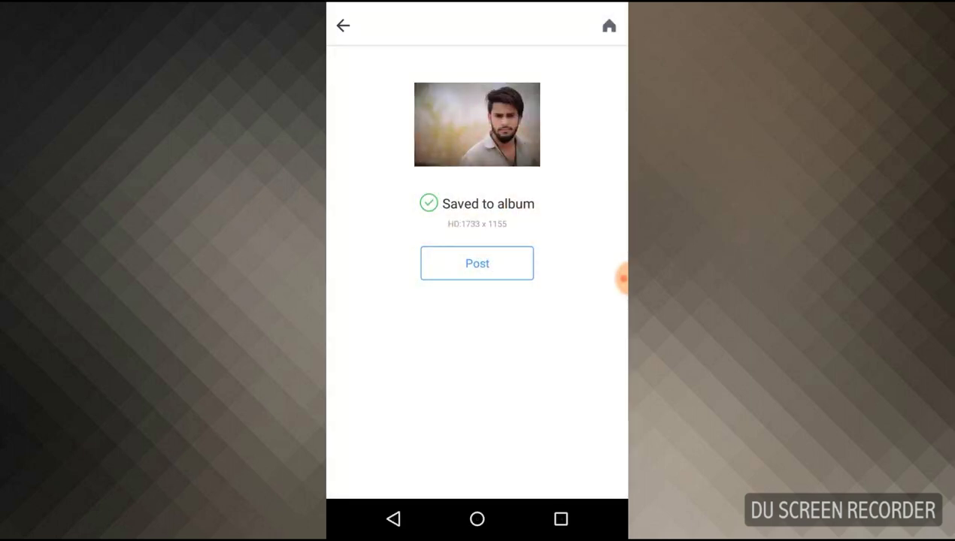
left_click(477, 124)
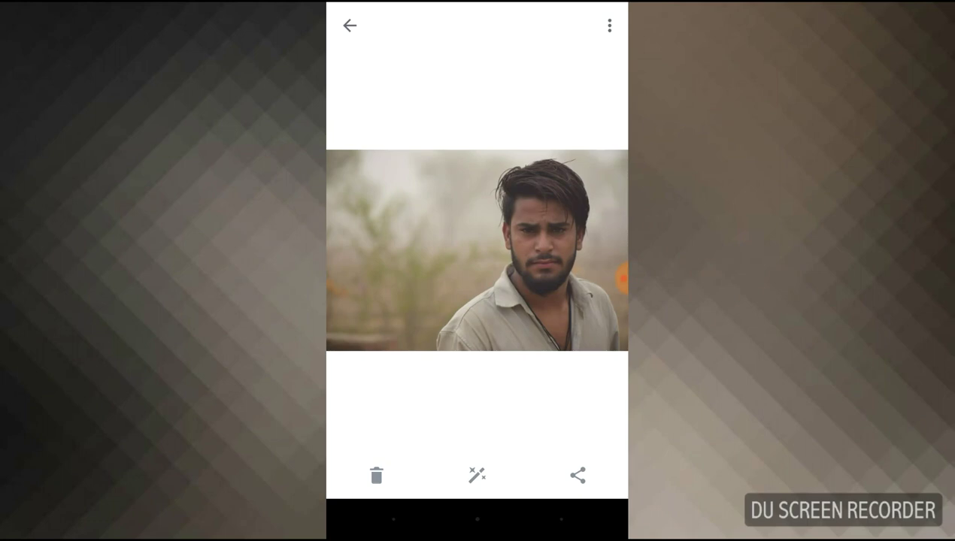
left_click_drag(477, 4, 477, 225)
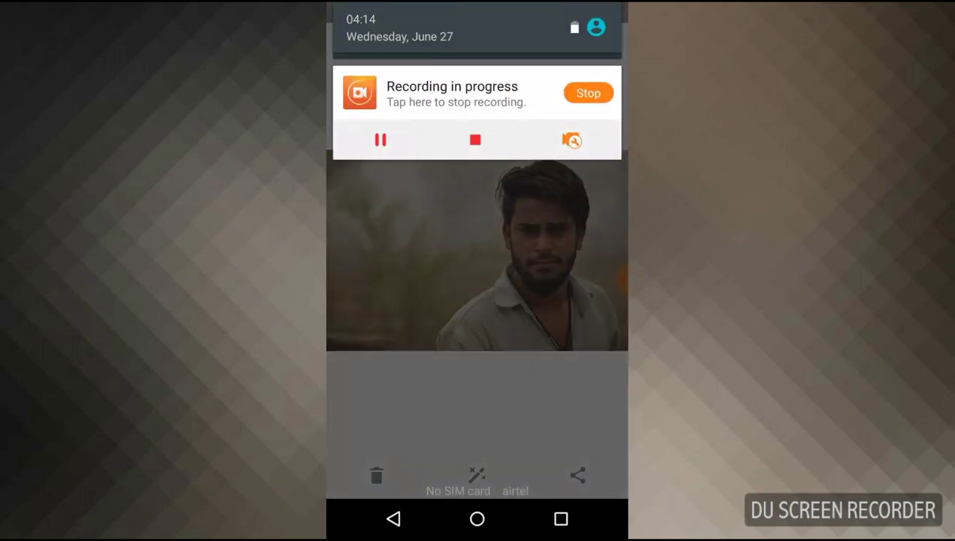